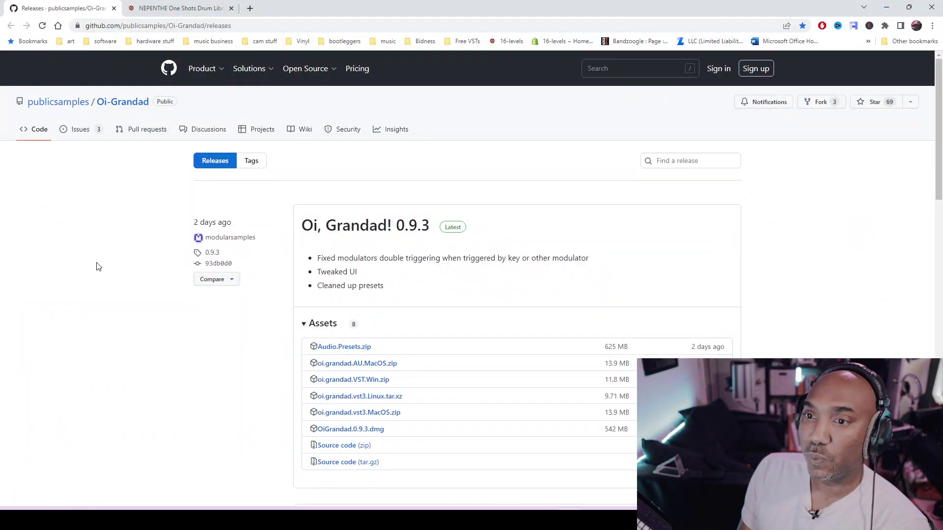
# Scroll down the Oi, Grandad! 0.9.3 GitHub releases page past the download assets.
pyautogui.scroll(-3, 99, 267)
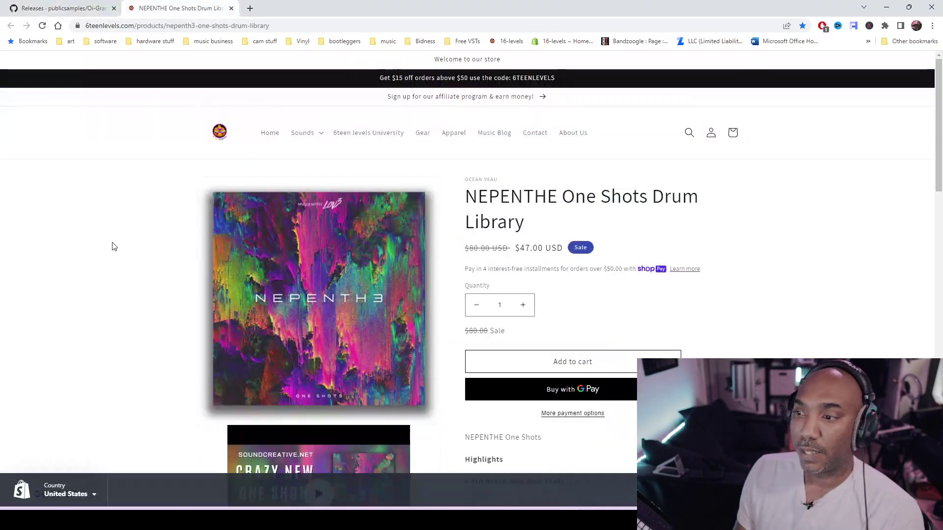
# Scroll through the releases page and the NEPENTHE One Shots Drum Library product page.
pyautogui.scroll(-1, 97, 301)
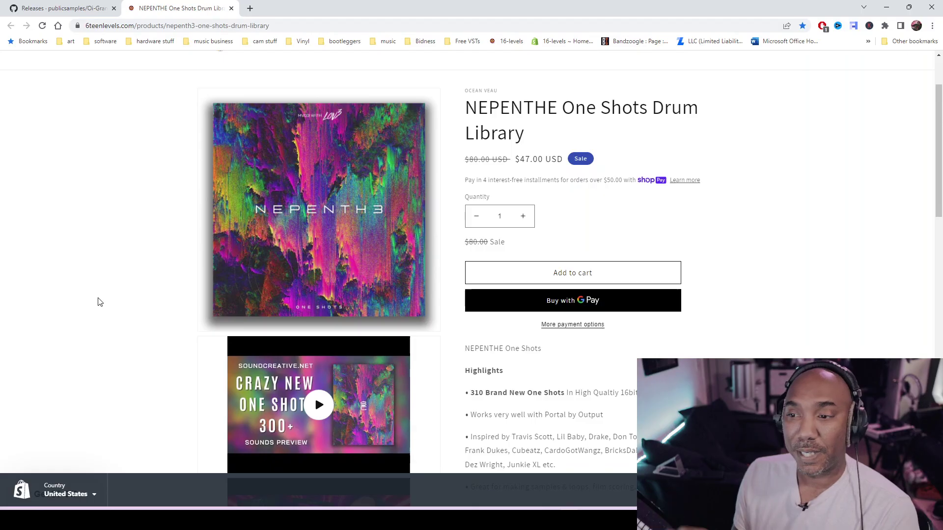
pyautogui.scroll(-2, 98, 302)
pyautogui.scroll(4, 97, 302)
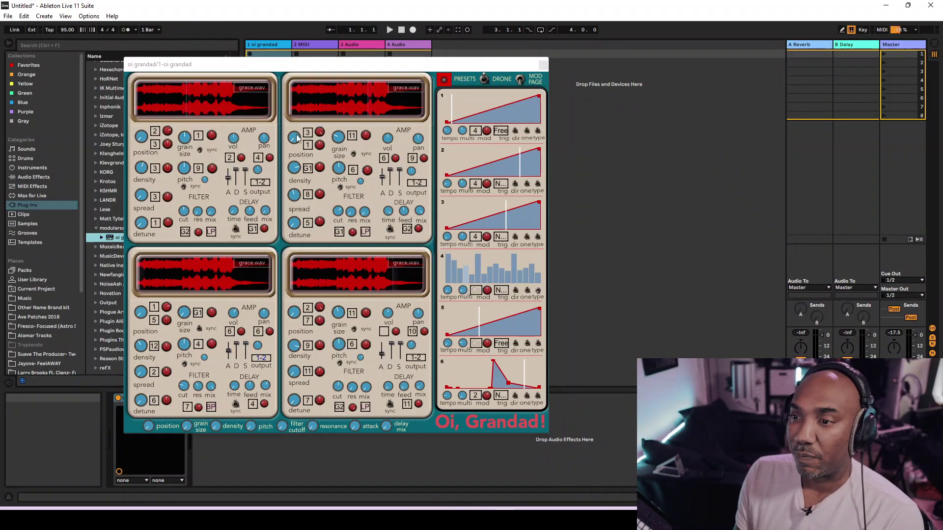
# Audition the Bellicose, ClimA and Dark Intro factory presets in Oi, Grandad's preset page.
pyautogui.click(455, 84)
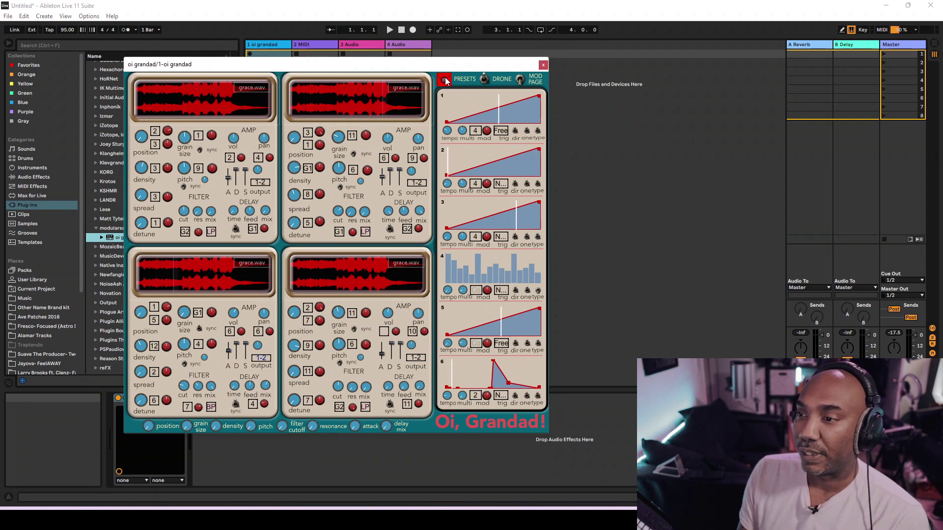
pyautogui.click(446, 80)
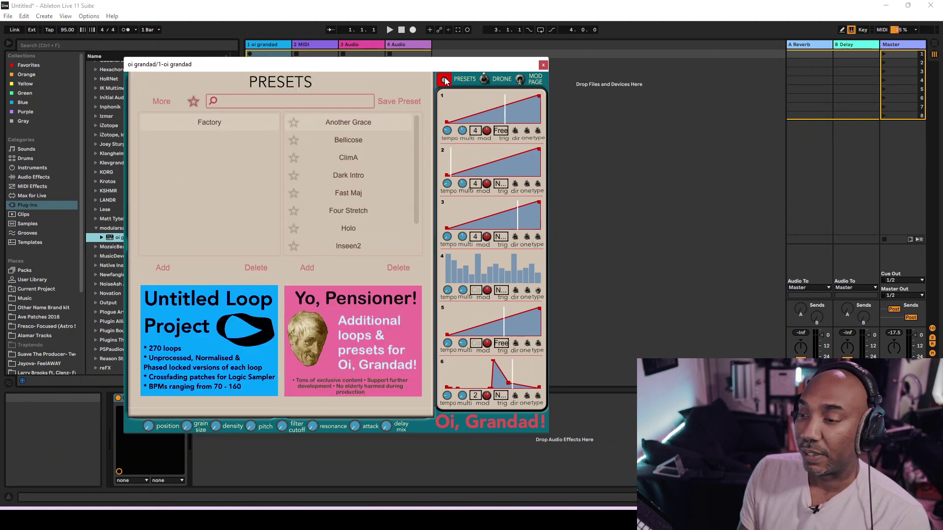
pyautogui.click(334, 141)
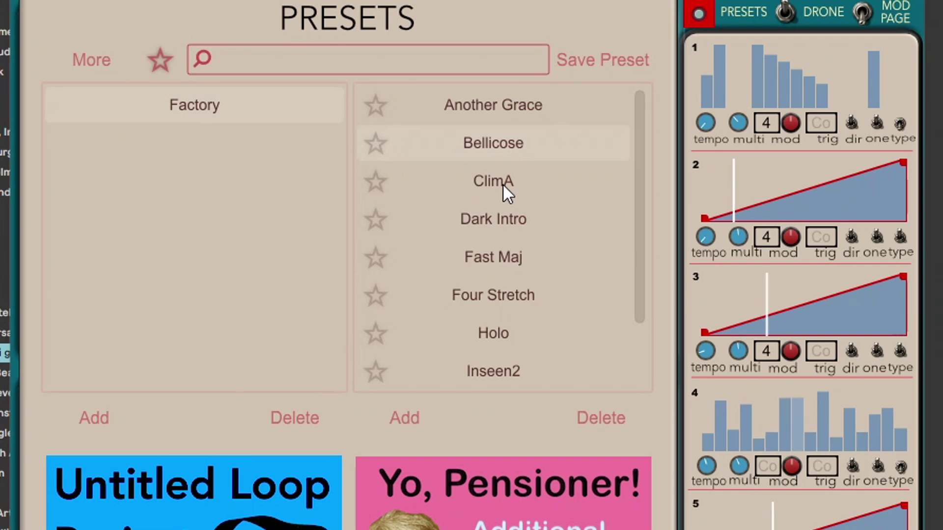
pyautogui.click(503, 183)
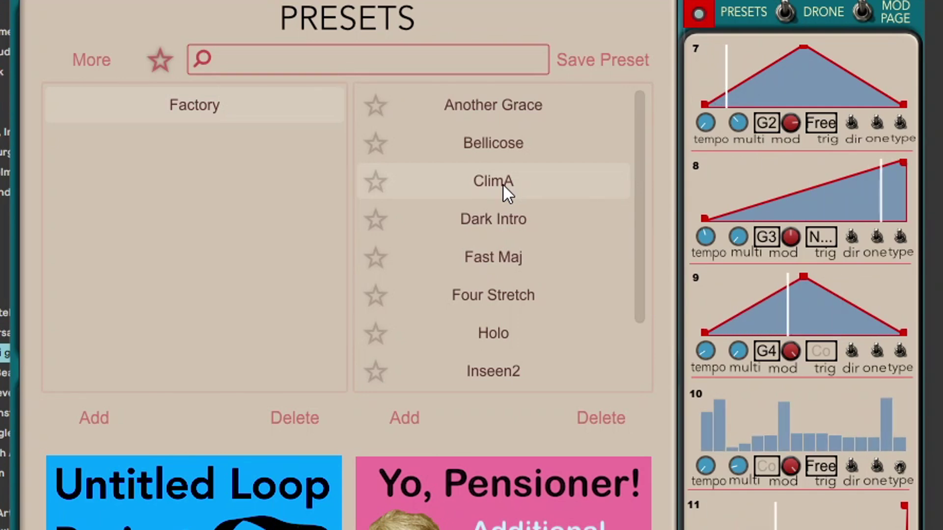
pyautogui.click(499, 223)
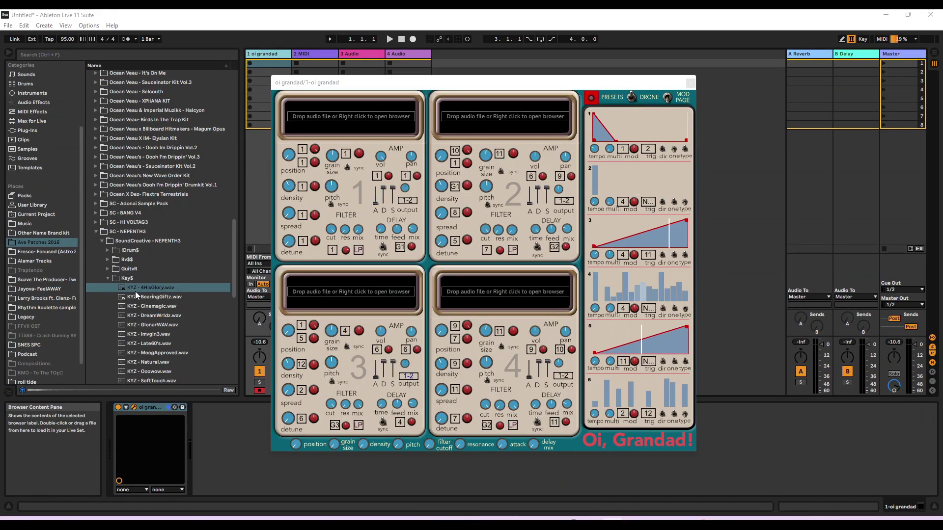
# Load Key$ sample KYZ - BearingGiftz.wav into slot 1 and PercLoop$ loop P3L - Fallow - 150.wav into slot 2.
pyautogui.scroll(-3, 136, 295)
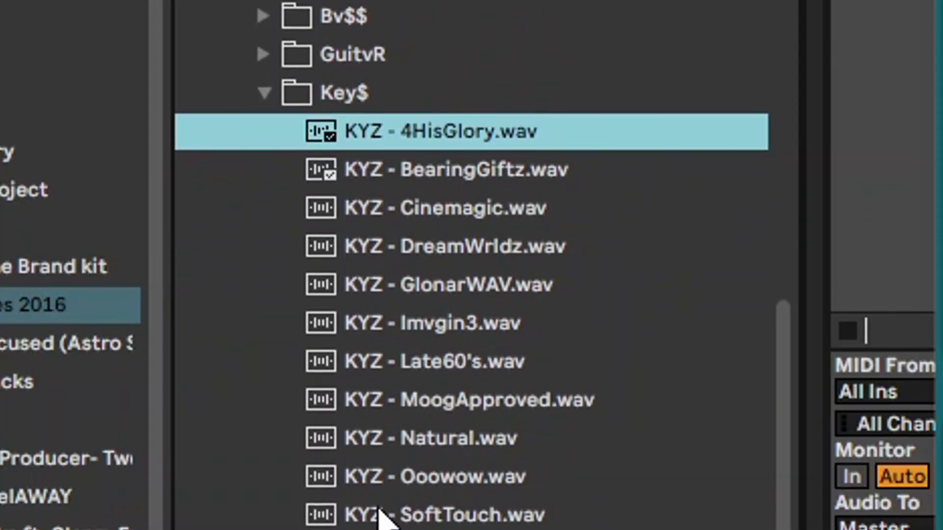
pyautogui.click(448, 162)
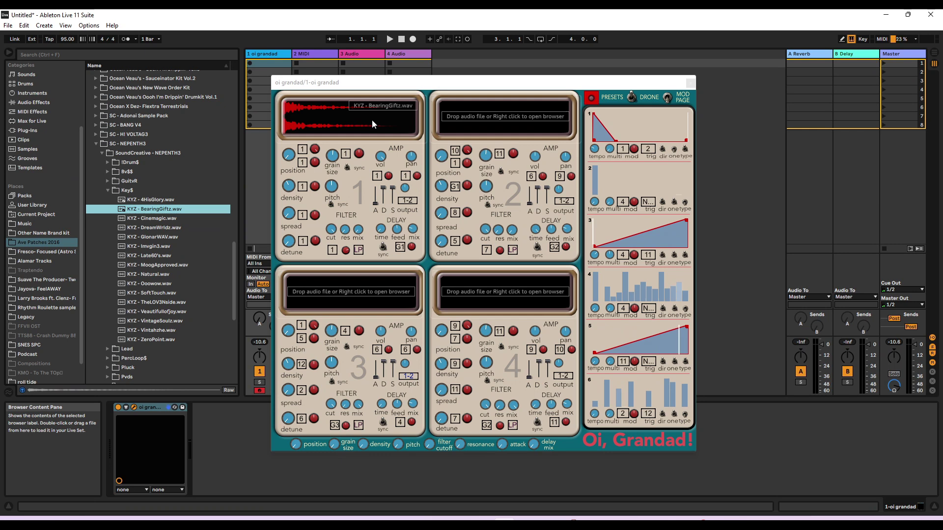
pyautogui.scroll(2, 160, 294)
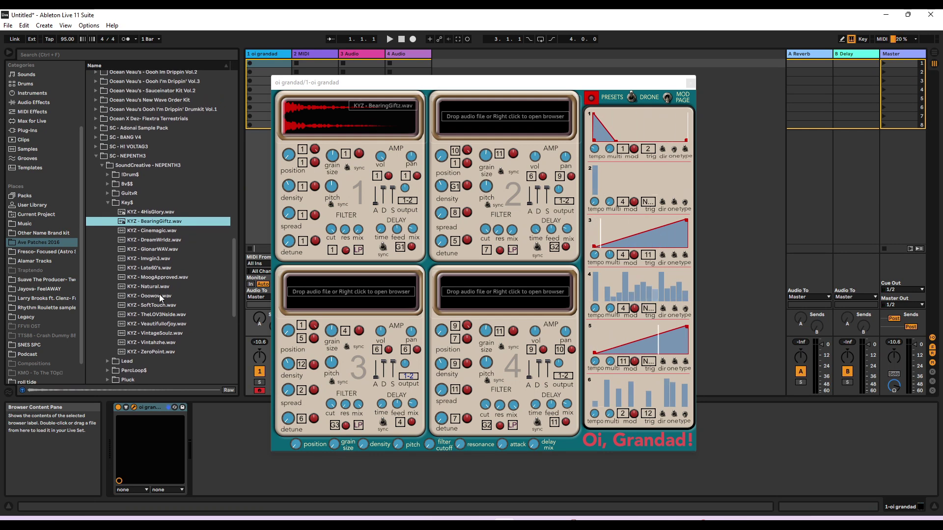
pyautogui.scroll(-5, 159, 293)
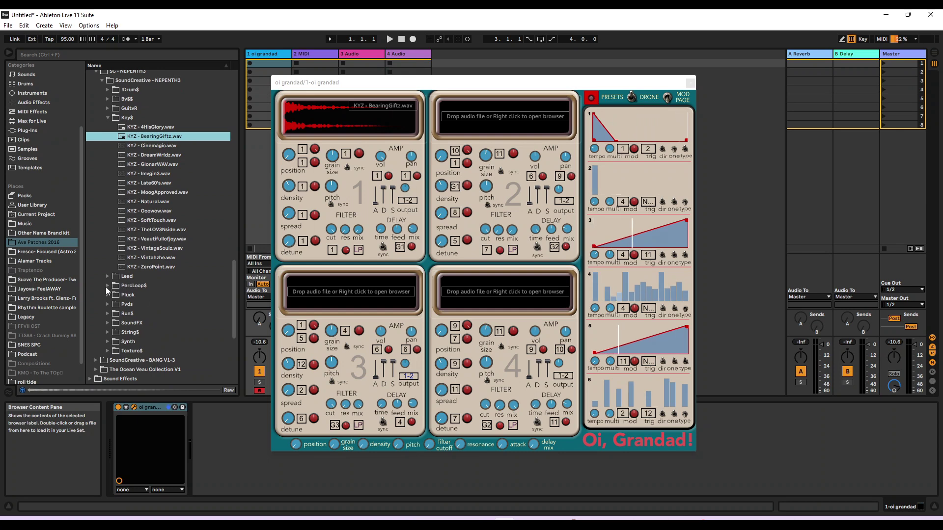
pyautogui.click(106, 286)
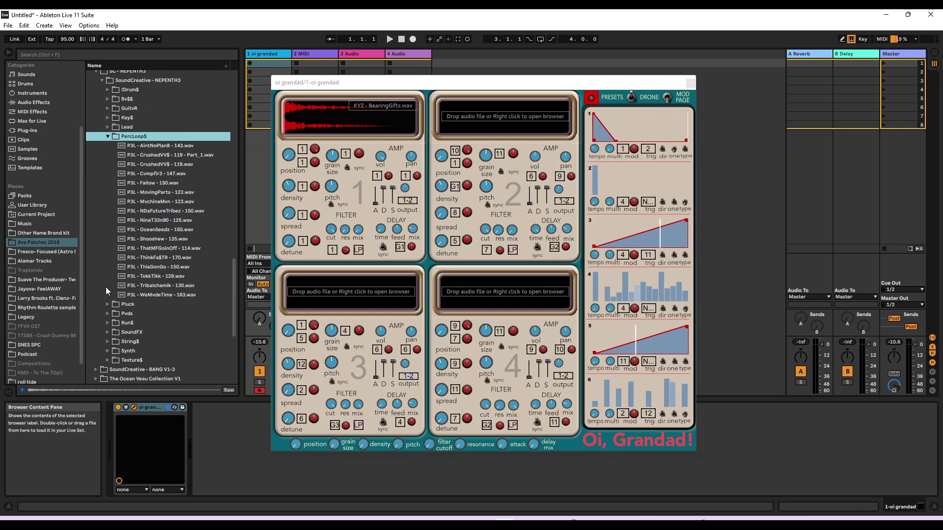
pyautogui.click(172, 186)
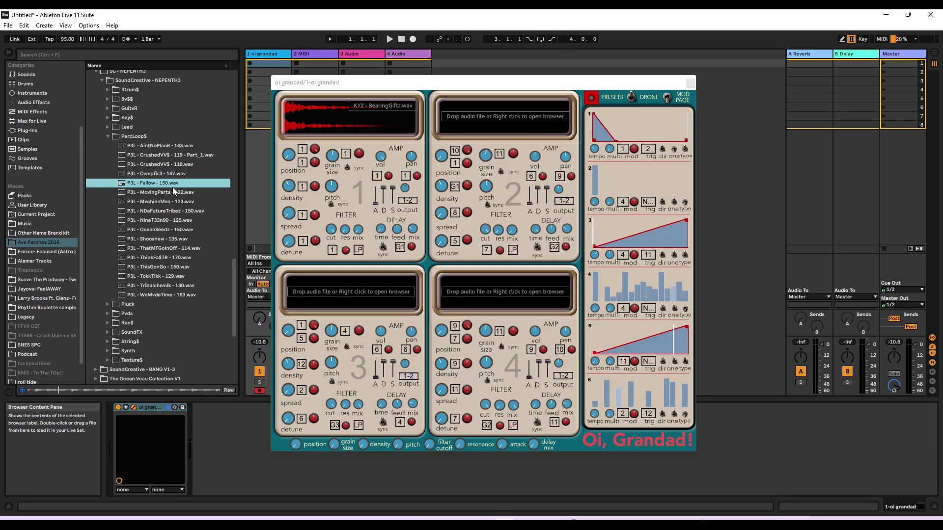
pyautogui.moveTo(173, 187); pyautogui.dragTo(444, 130)
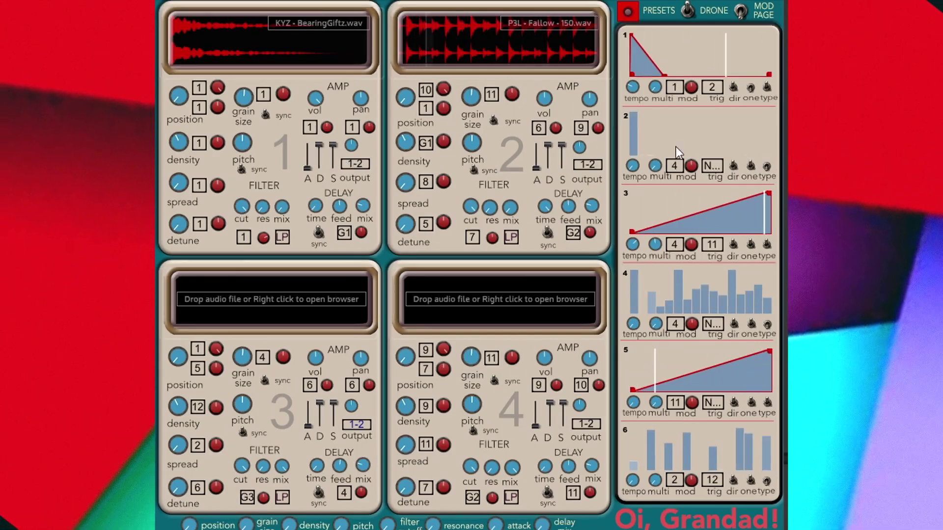
# Lower sampler 1's grain size to 0.41 and assign modulator 2 to its position.
pyautogui.click(741, 11)
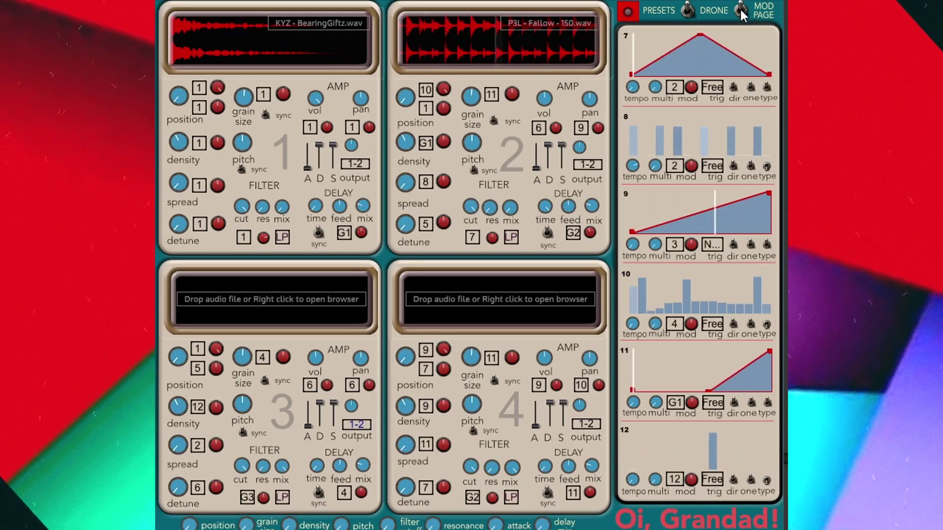
pyautogui.click(741, 11)
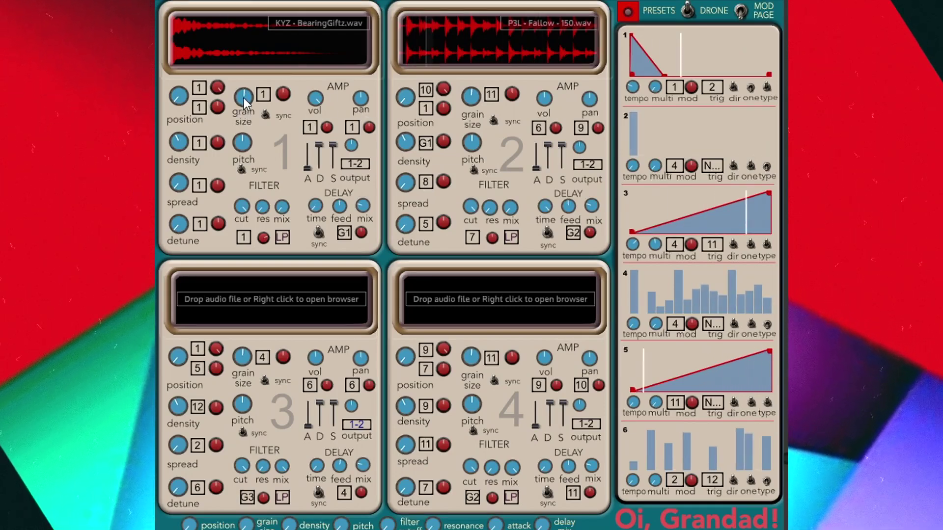
pyautogui.moveTo(244, 98)
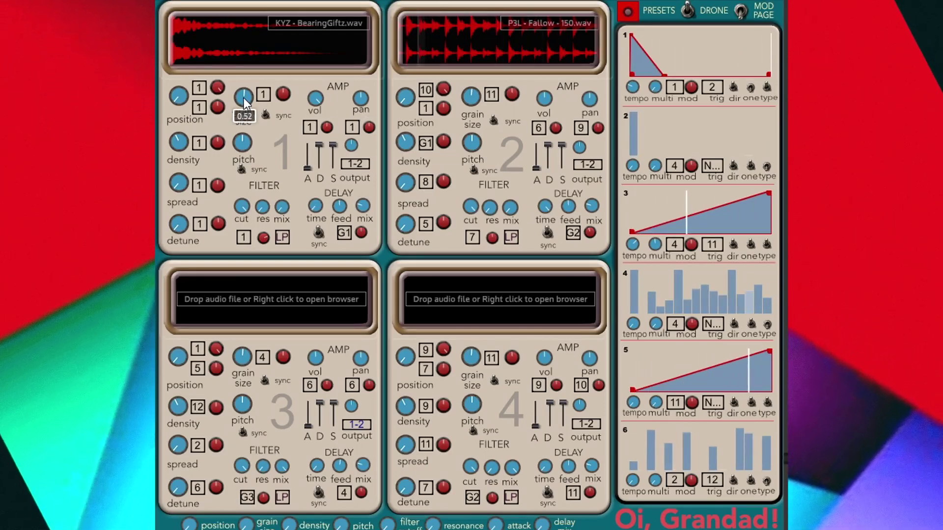
pyautogui.moveTo(243, 98); pyautogui.dragTo(246, 118)
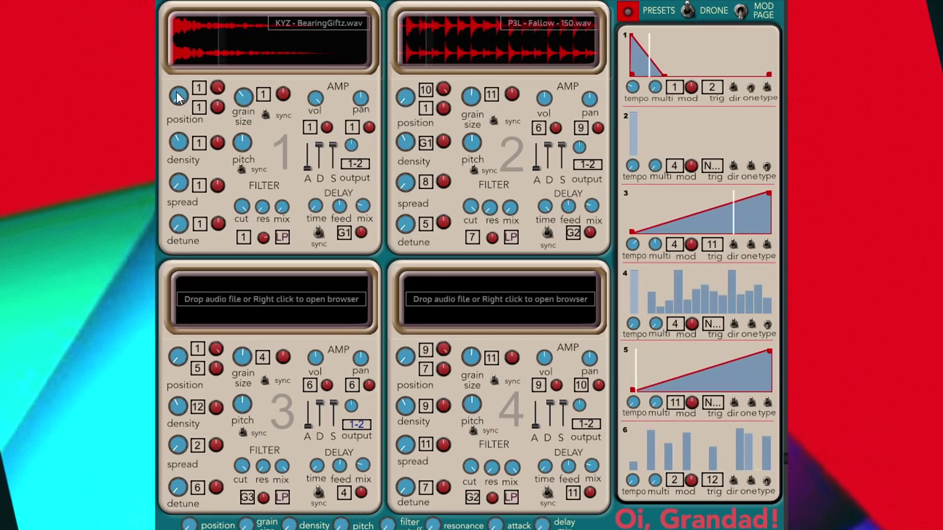
pyautogui.click(199, 88)
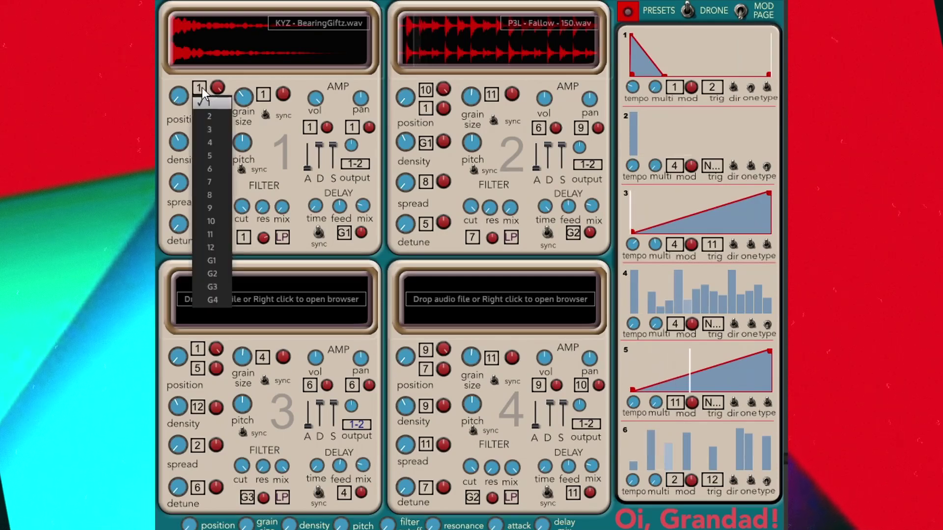
pyautogui.click(205, 117)
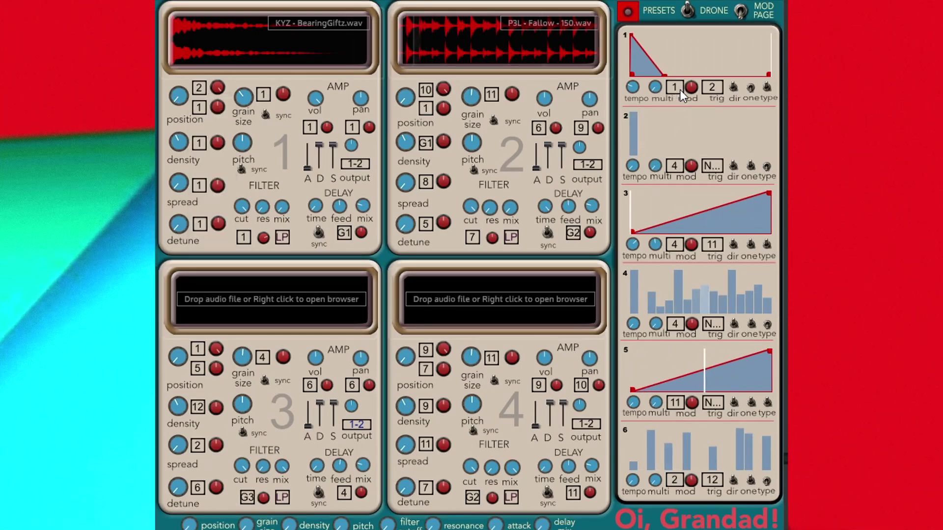
# Have modulator 2 drive mod lane 1 and speed lane 1's rate to 1/32.
pyautogui.click(677, 87)
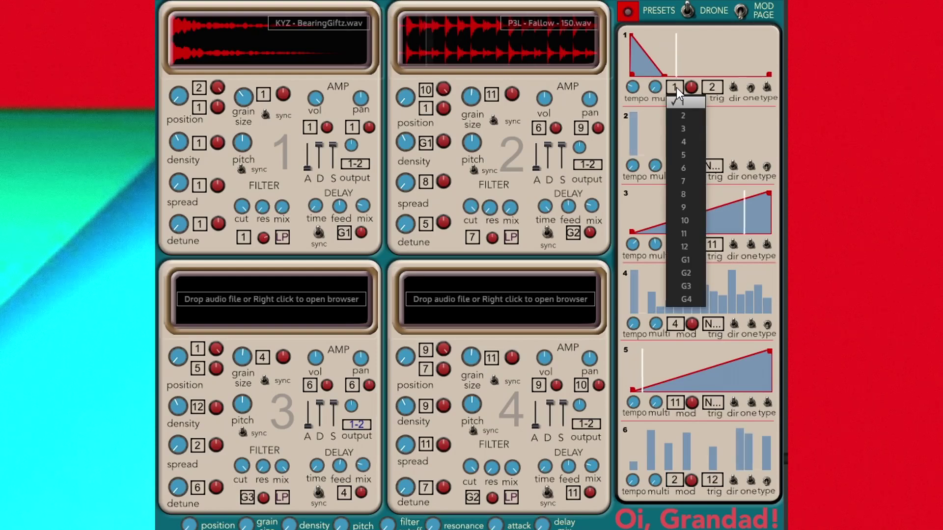
pyautogui.click(676, 112)
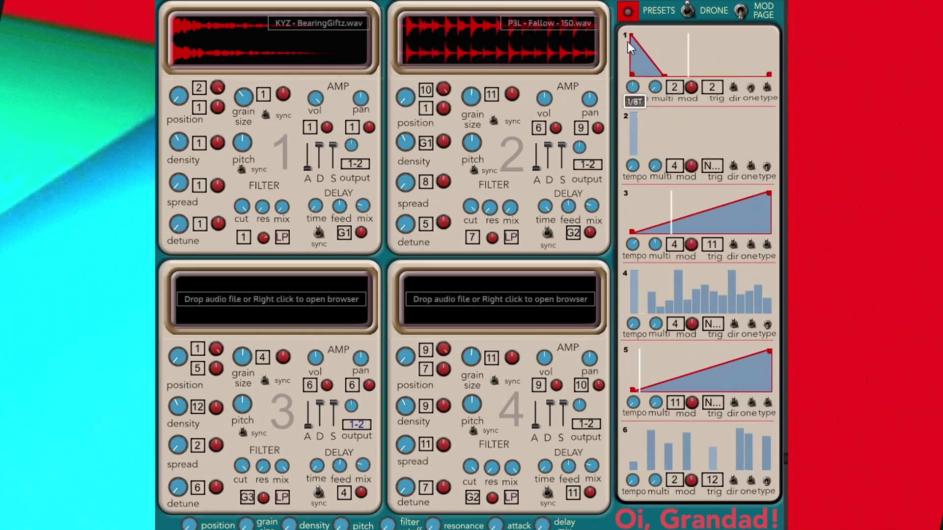
pyautogui.moveTo(631, 47); pyautogui.dragTo(636, 7)
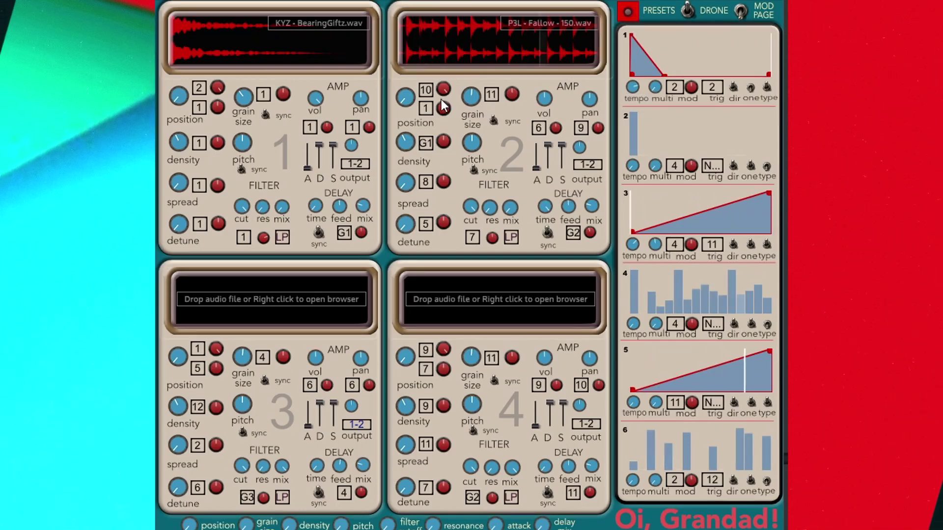
# Assign sources 5 and 4 to sampler 2's two position modulation boxes.
pyautogui.click(426, 109)
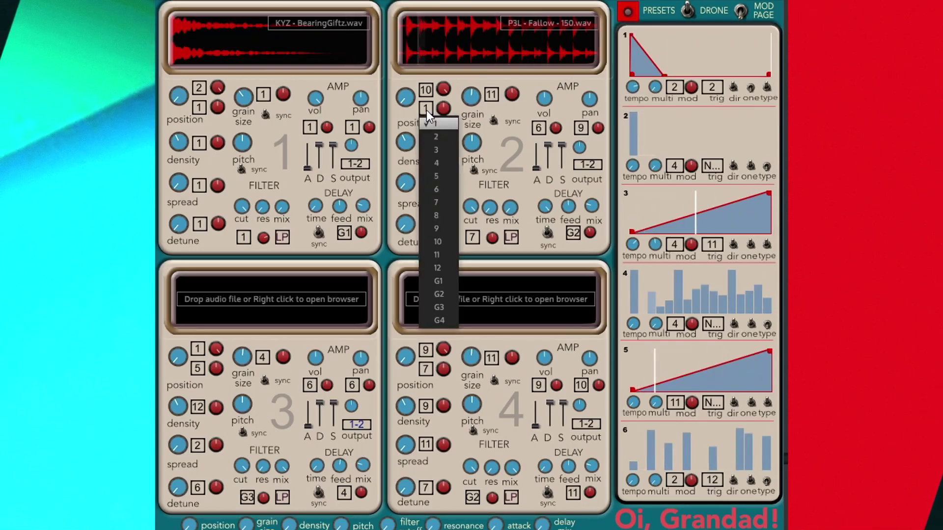
pyautogui.click(430, 176)
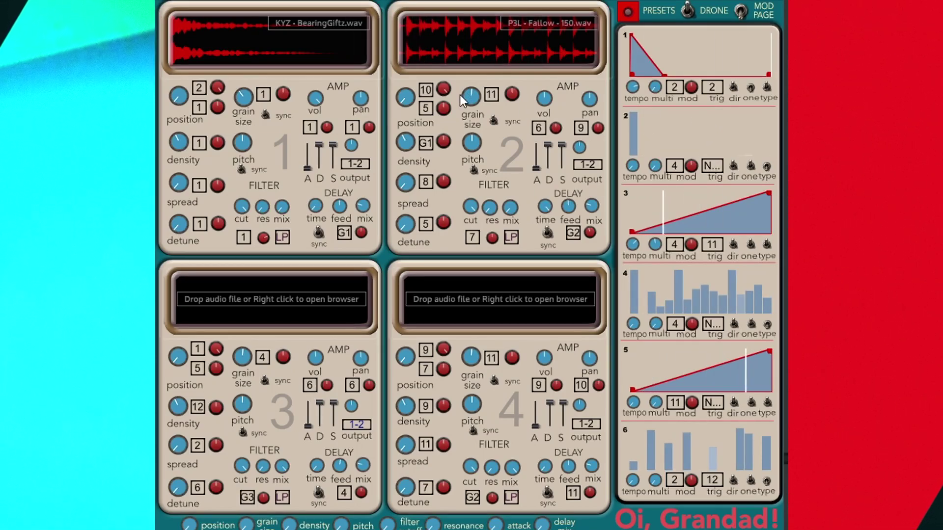
pyautogui.click(429, 90)
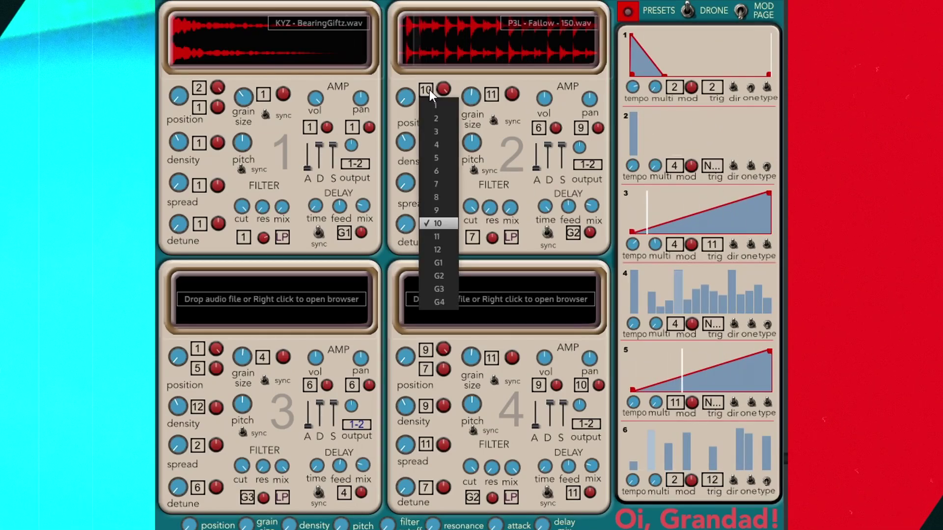
pyautogui.click(438, 150)
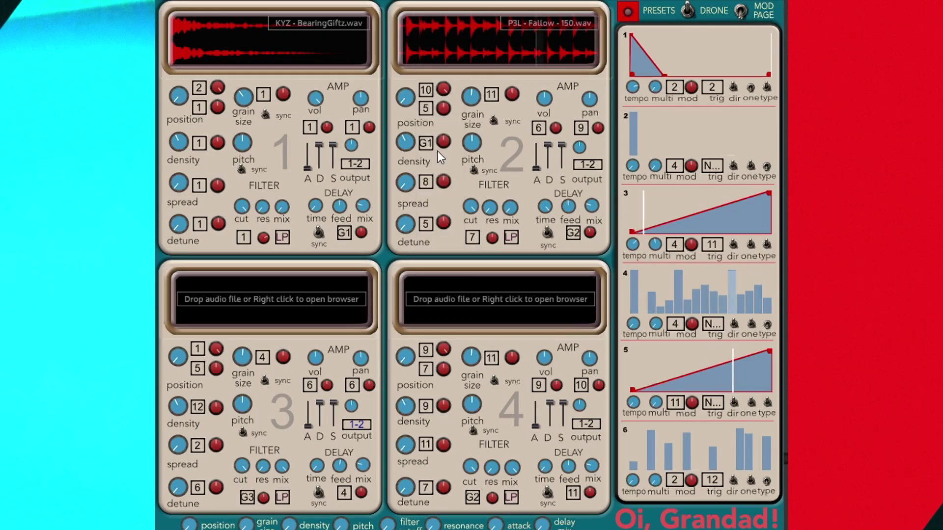
# Set mod lane 4's value to 5 and mod lane 5's value to 7.
pyautogui.click(672, 322)
pyautogui.click(678, 391)
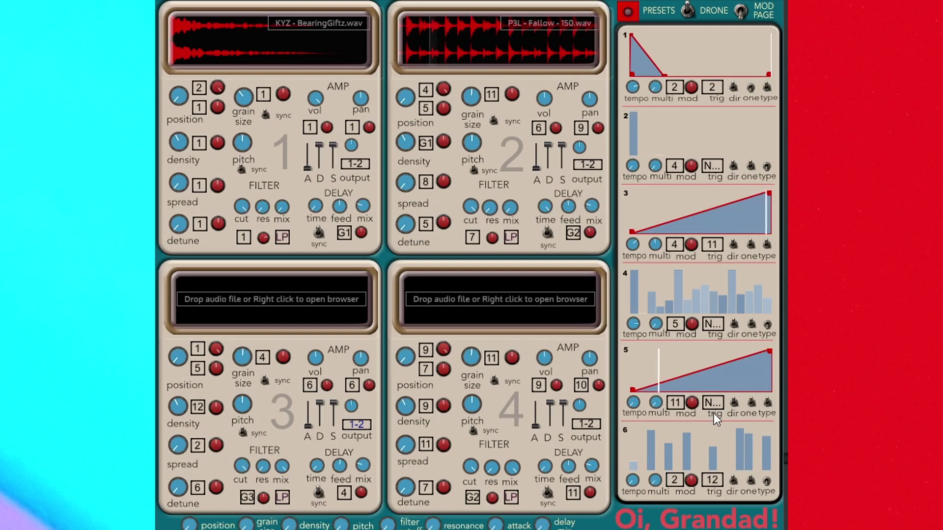
pyautogui.click(676, 400)
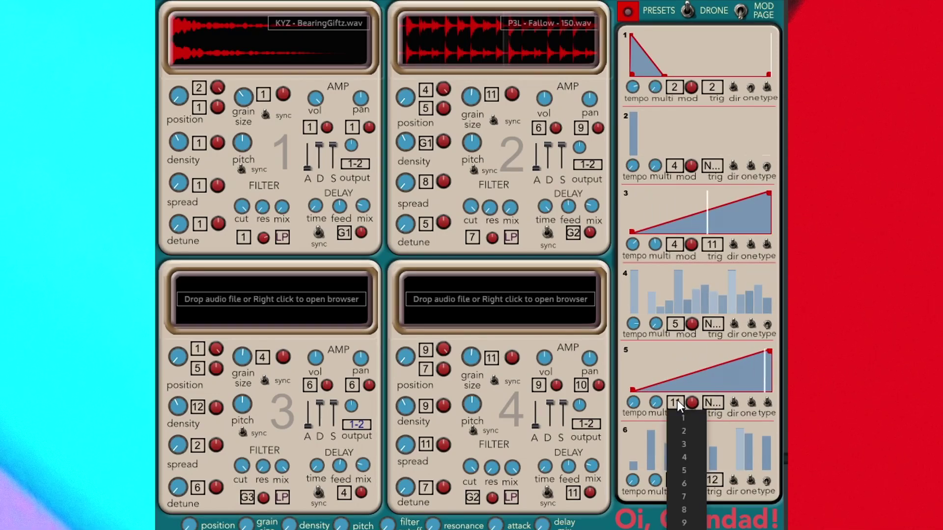
pyautogui.click(682, 494)
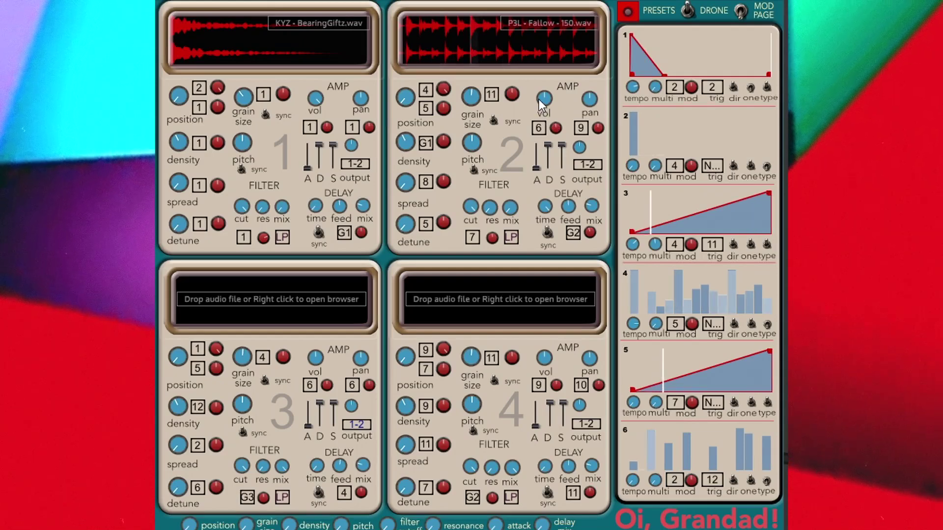
# Turn sampler 2's volume, try its filter on HP, then switch it back to LP.
pyautogui.moveTo(539, 99); pyautogui.dragTo(544, 140)
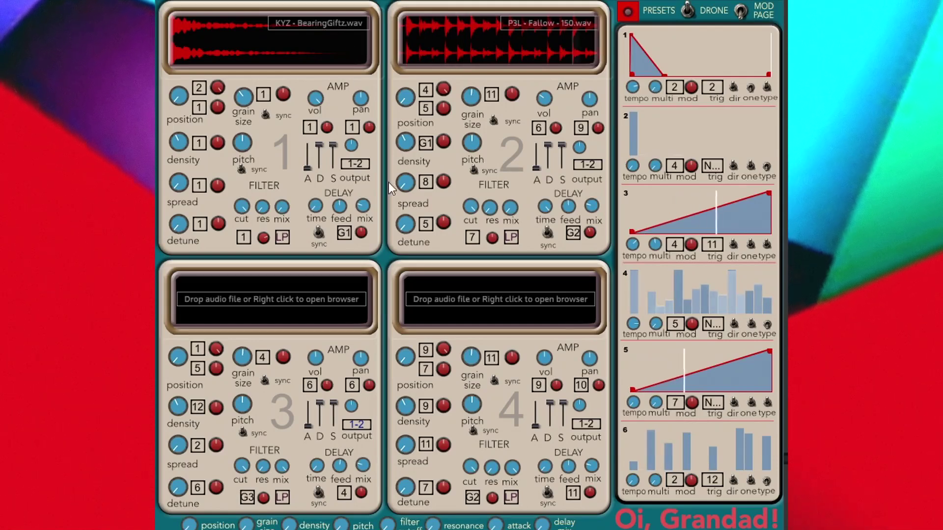
pyautogui.moveTo(541, 101)
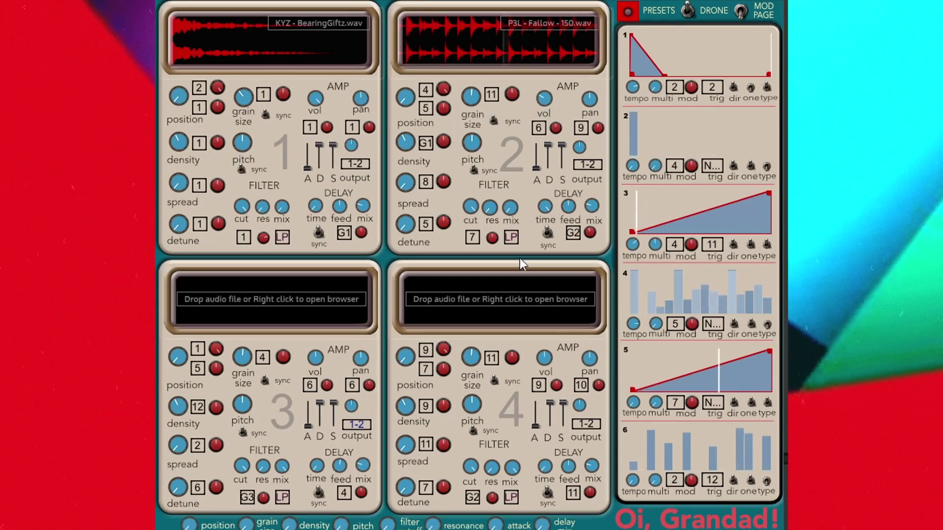
pyautogui.click(514, 238)
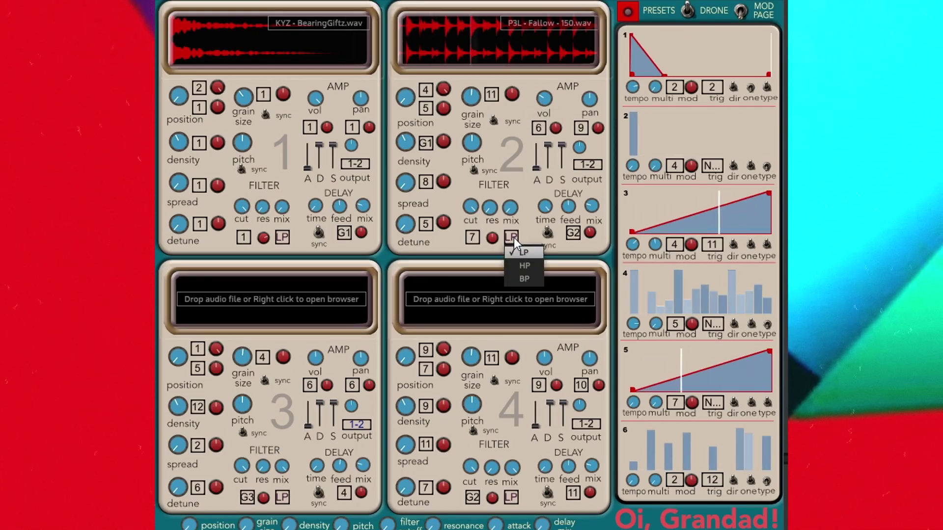
pyautogui.click(525, 265)
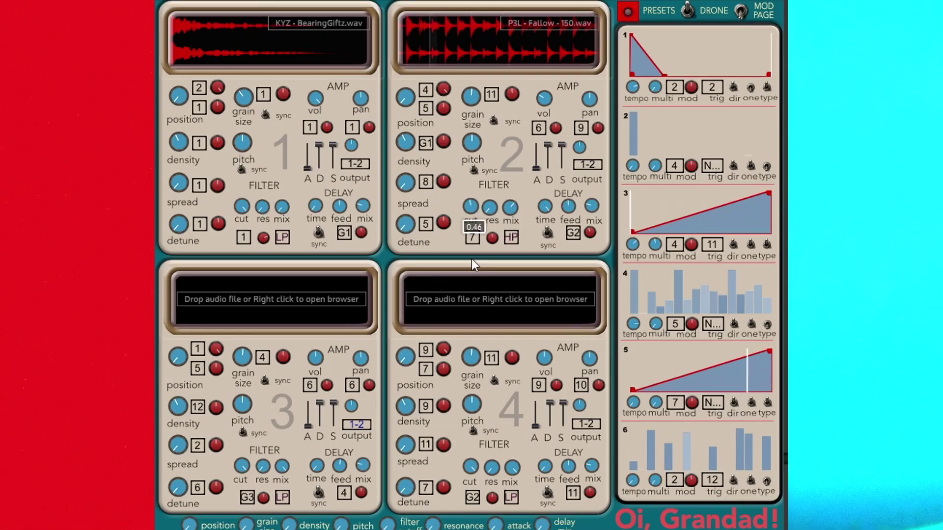
pyautogui.click(511, 237)
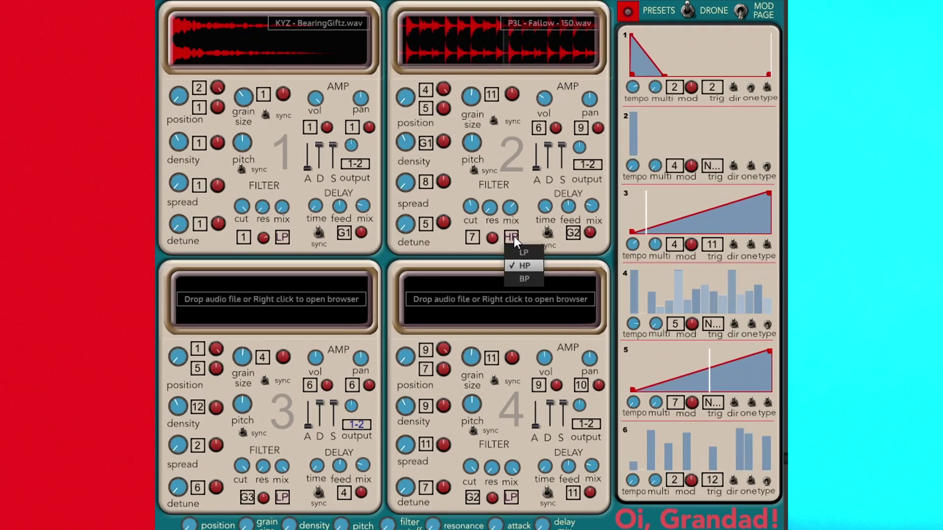
pyautogui.click(520, 261)
pyautogui.moveTo(468, 219)
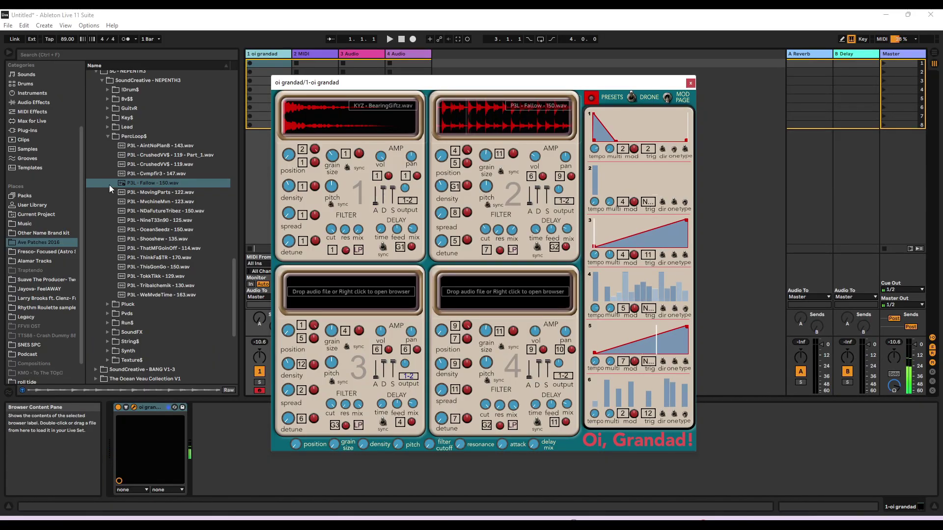
# Drag PVD - BigDawg.wav from the Pvds folder onto Oi, Grandad's empty third slot.
pyautogui.scroll(-1, 132, 296)
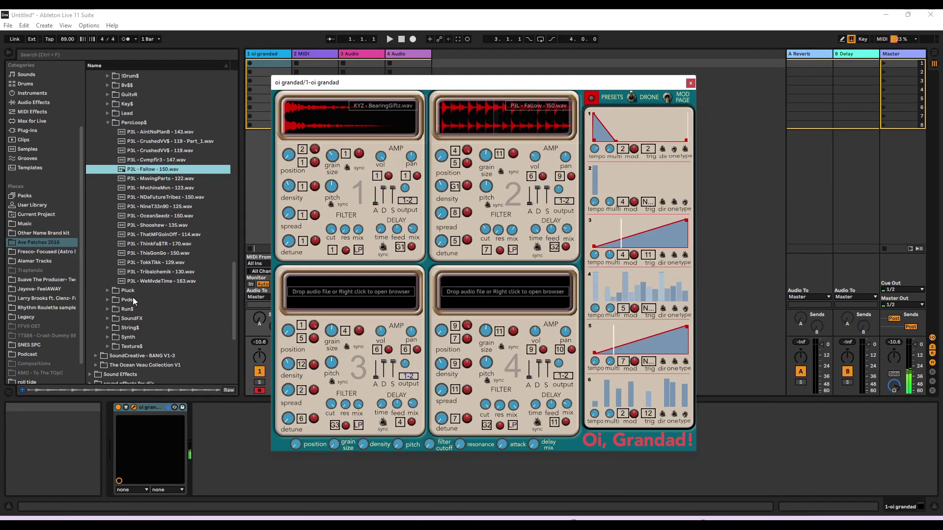
pyautogui.click(108, 299)
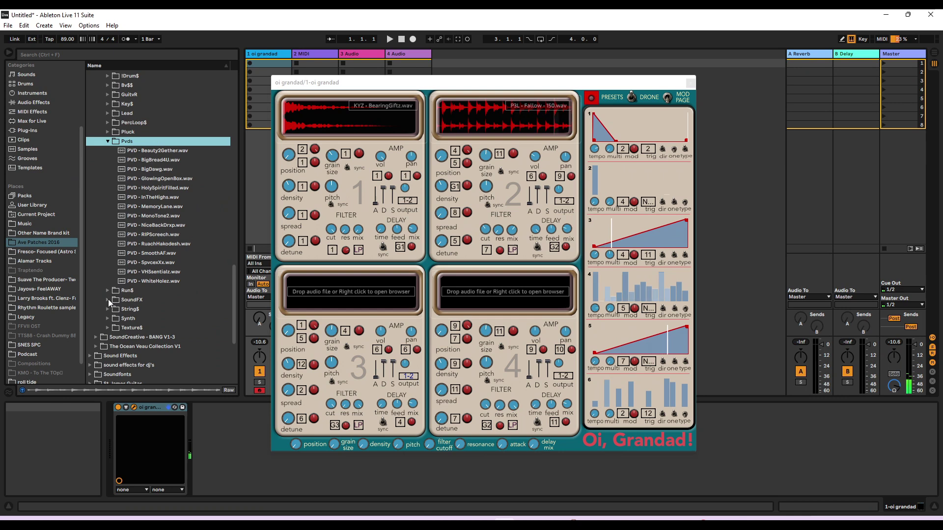
pyautogui.click(152, 169)
pyautogui.moveTo(153, 170); pyautogui.dragTo(364, 299)
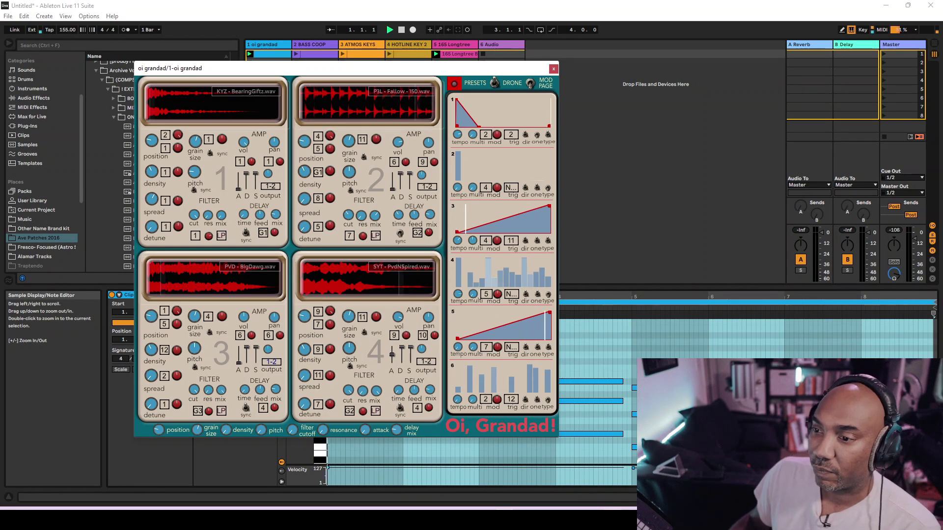
# Start transport playback of the 155 BPM set with Space.
pyautogui.press('space')
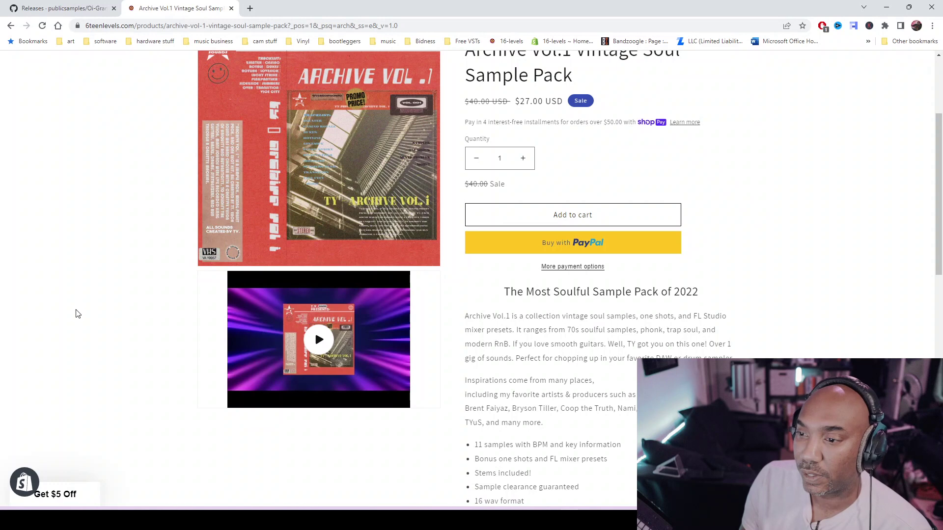
pyautogui.scroll(3, 77, 313)
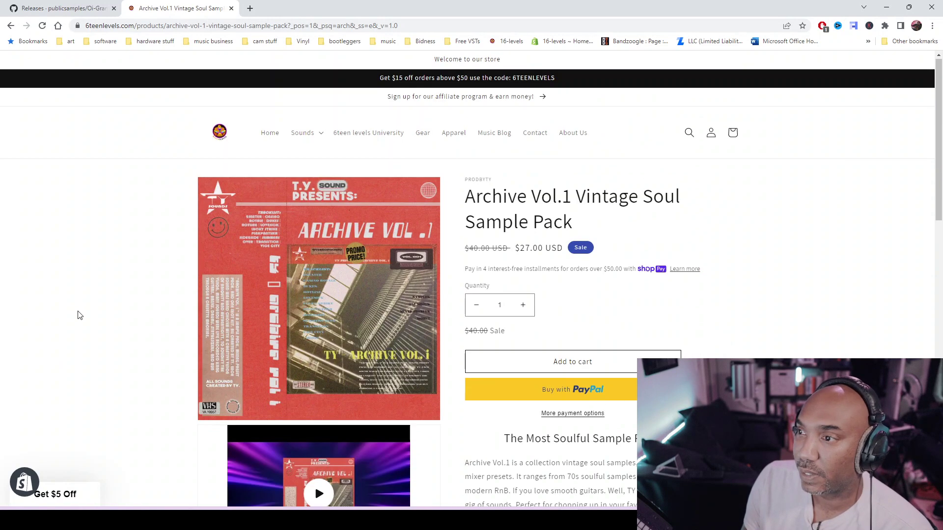
pyautogui.scroll(-1, 80, 315)
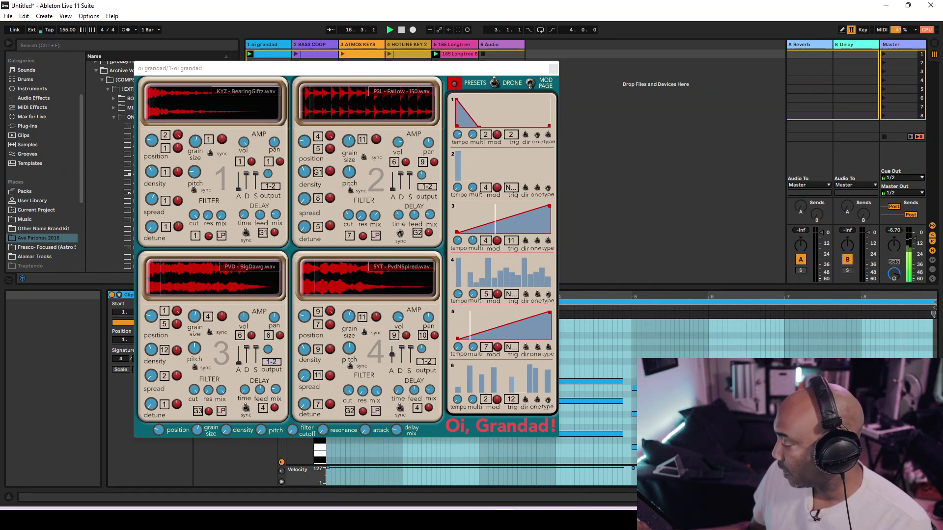
# Close the Oi, Grandad window and launch the 165 Longtree Break clip on track 5.
pyautogui.hotkey('ctrl', 'alt', 'p')
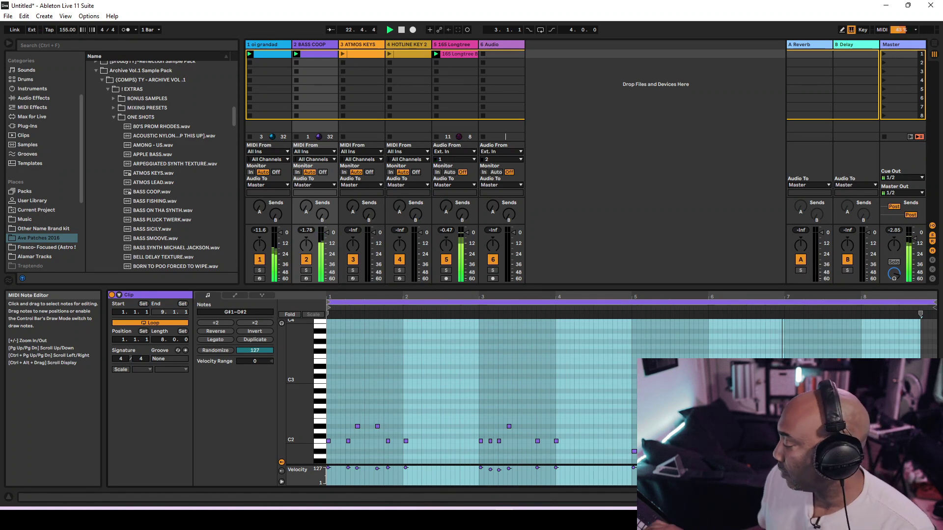
pyautogui.click(457, 63)
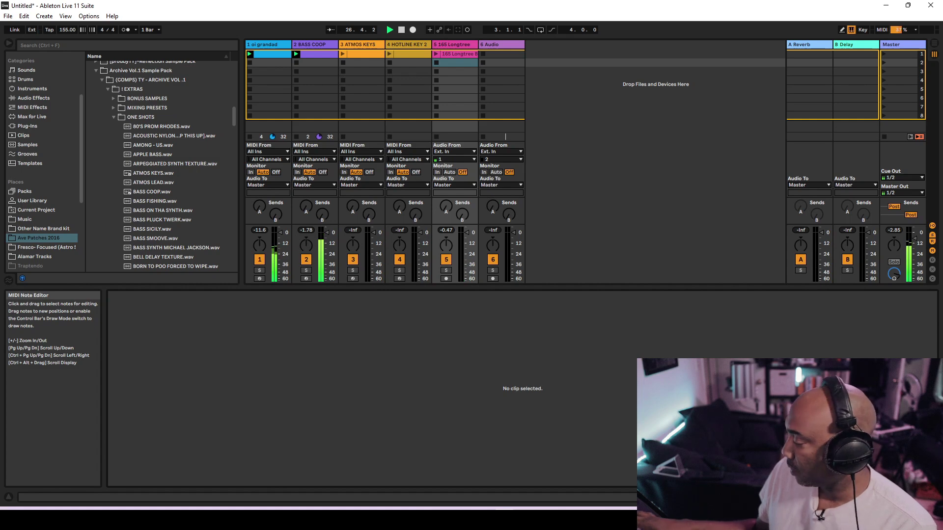
pyautogui.press('Up')
pyautogui.press('Return')
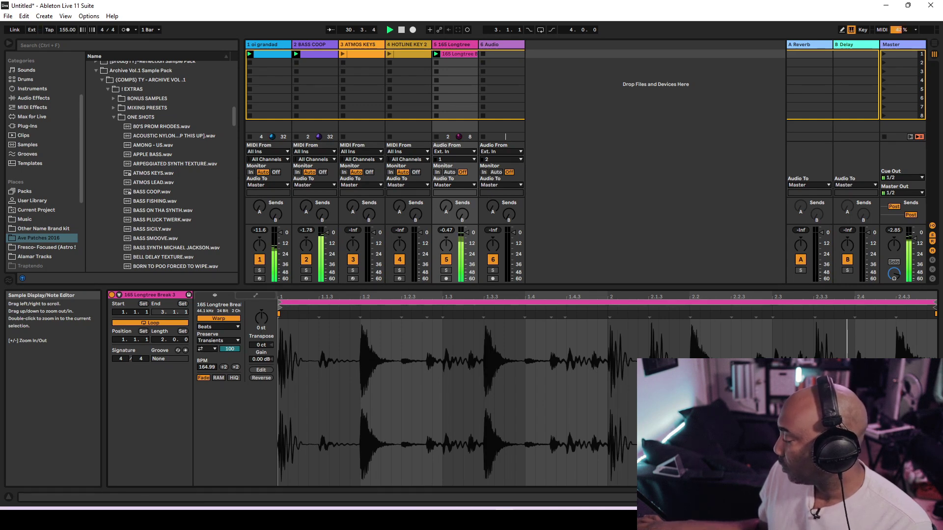
pyautogui.press('Down')
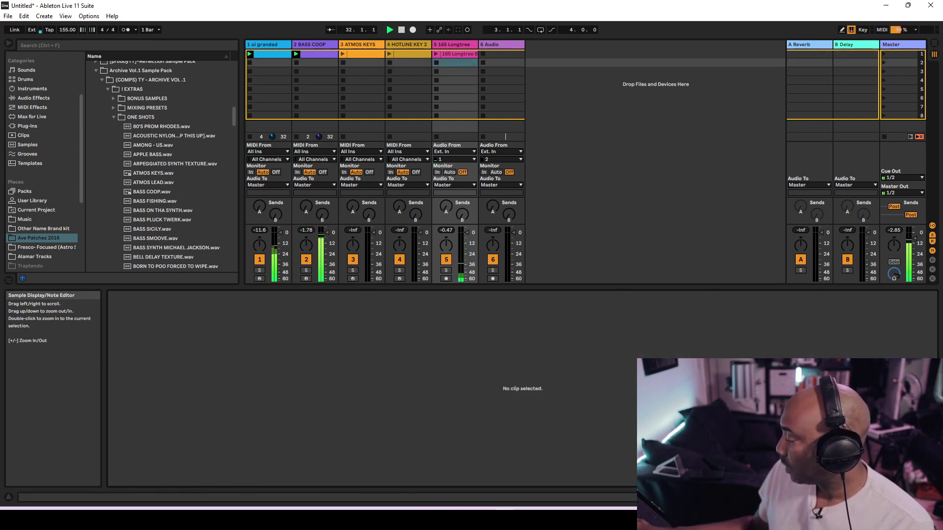
# Launch the ATMOS KEYS and HOTLINE KEY 2 clips on tracks 3 and 4, then select the empty HOTLINE KEY 2 slot.
pyautogui.click(364, 54)
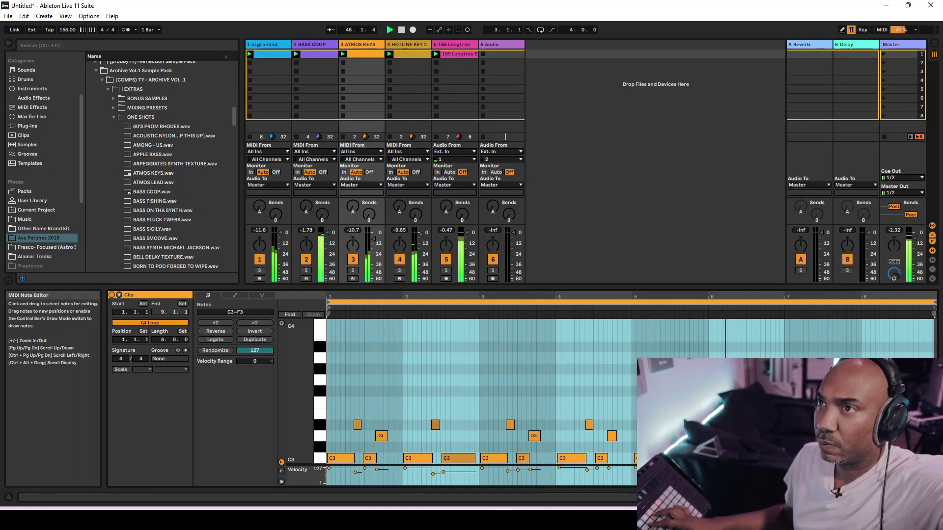
pyautogui.click(408, 63)
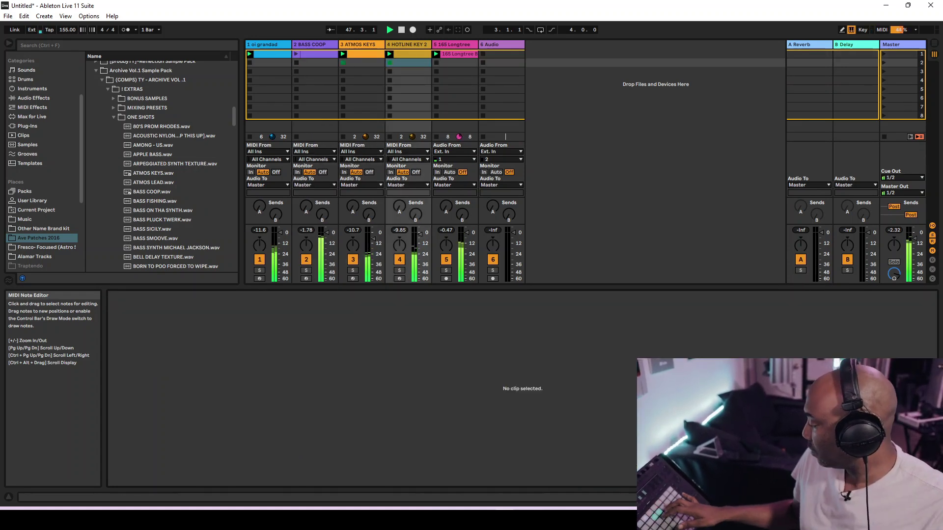